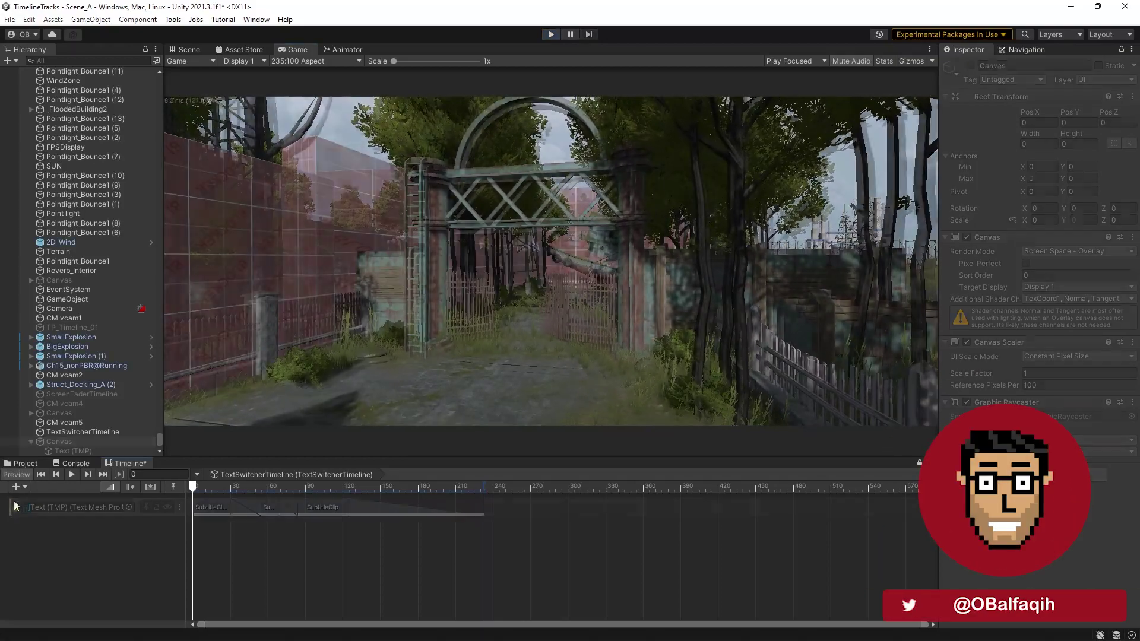
# Show the Timeline track-type menu with the Light Control, Screen Fader and Text Switcher entries.
pyautogui.click(15, 488)
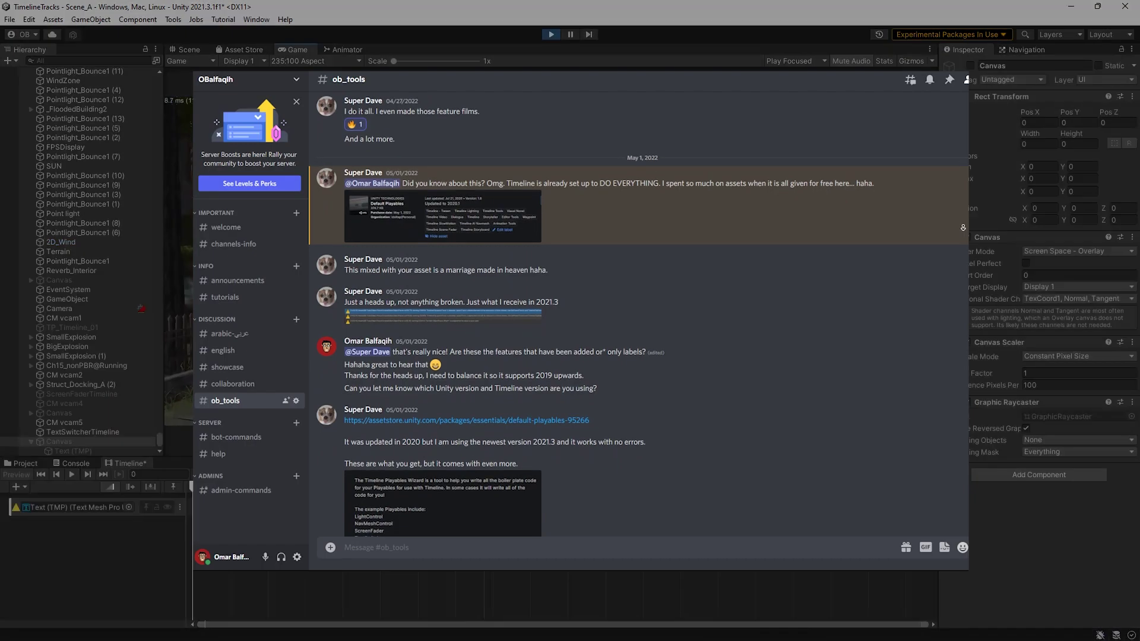
pyautogui.scroll(-2, 963, 228)
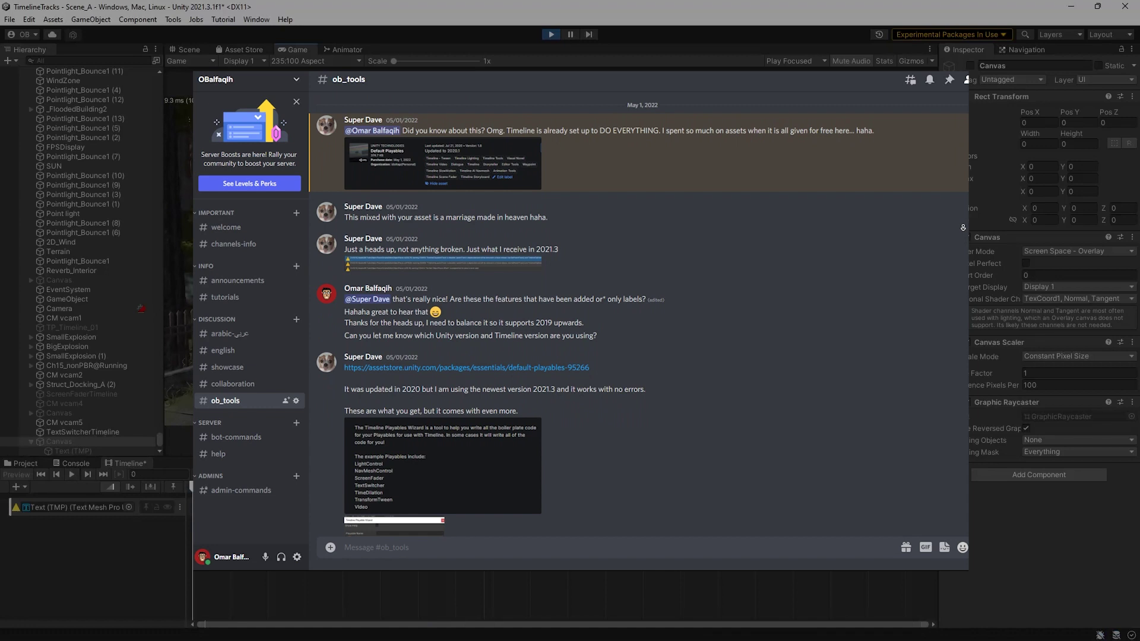
pyautogui.scroll(-2, 963, 227)
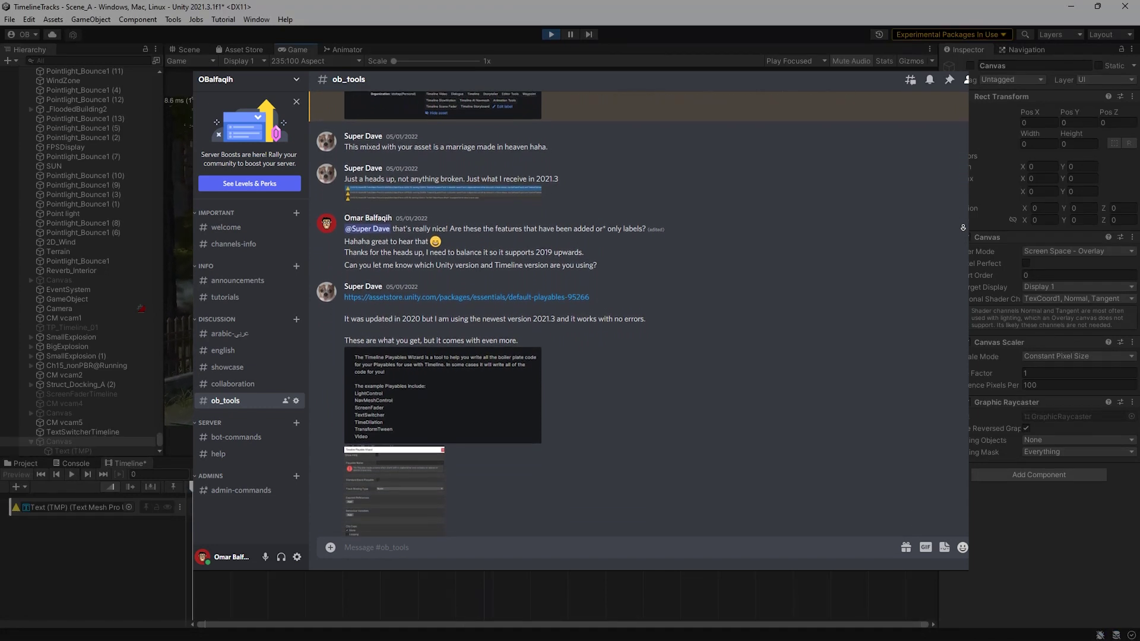
pyautogui.scroll(-2, 963, 227)
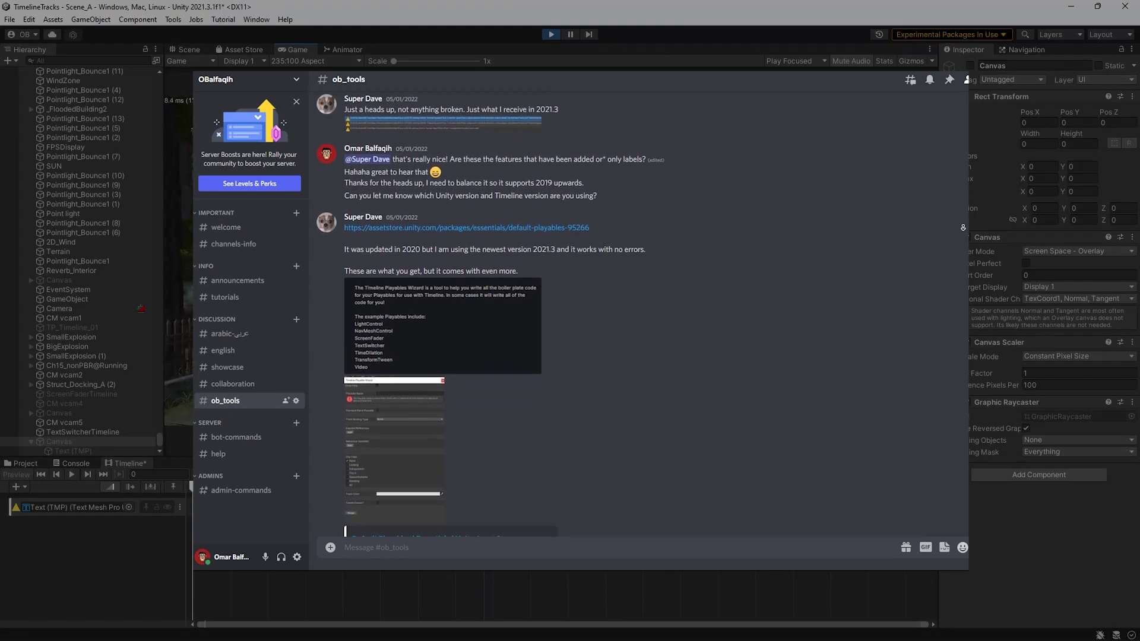
pyautogui.scroll(-2, 963, 227)
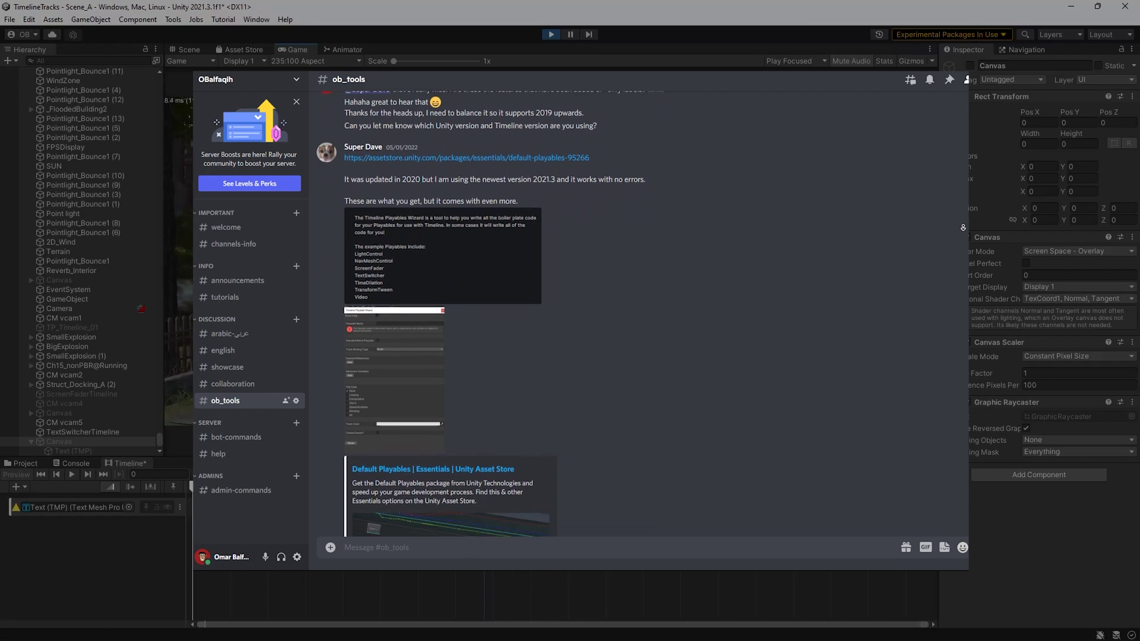
pyautogui.scroll(-2, 963, 227)
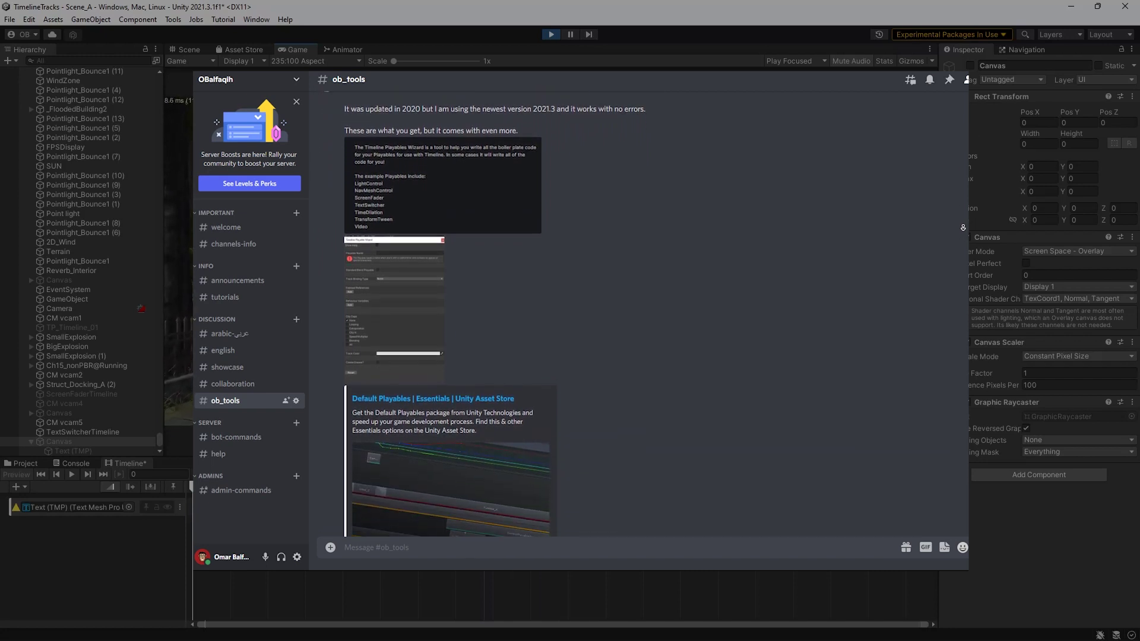
pyautogui.scroll(-2, 963, 227)
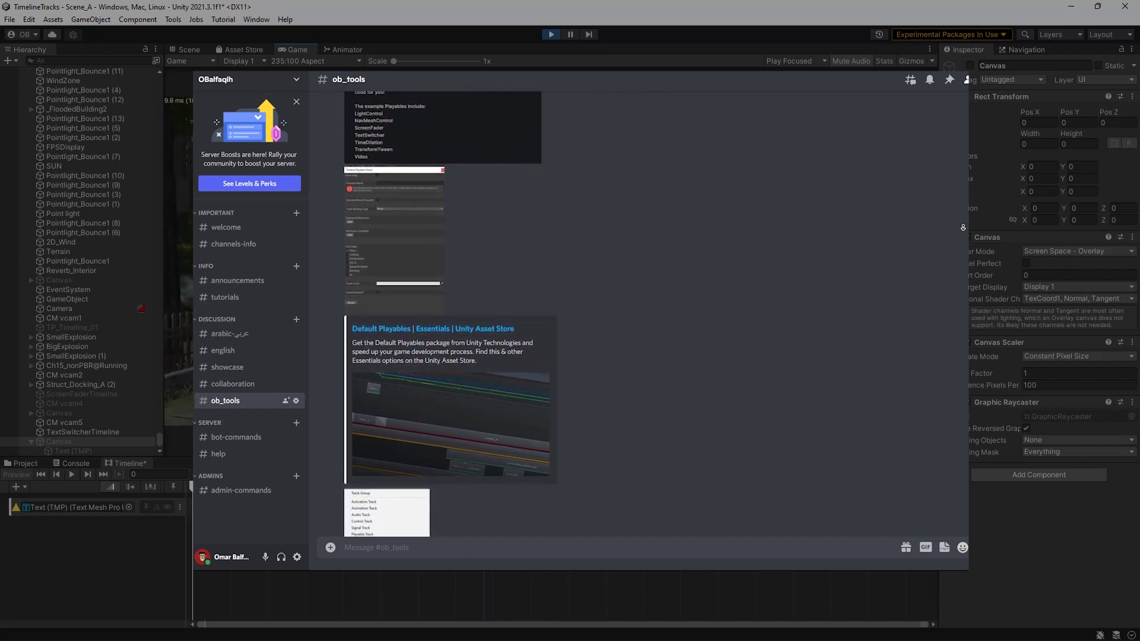
pyautogui.scroll(-2, 963, 227)
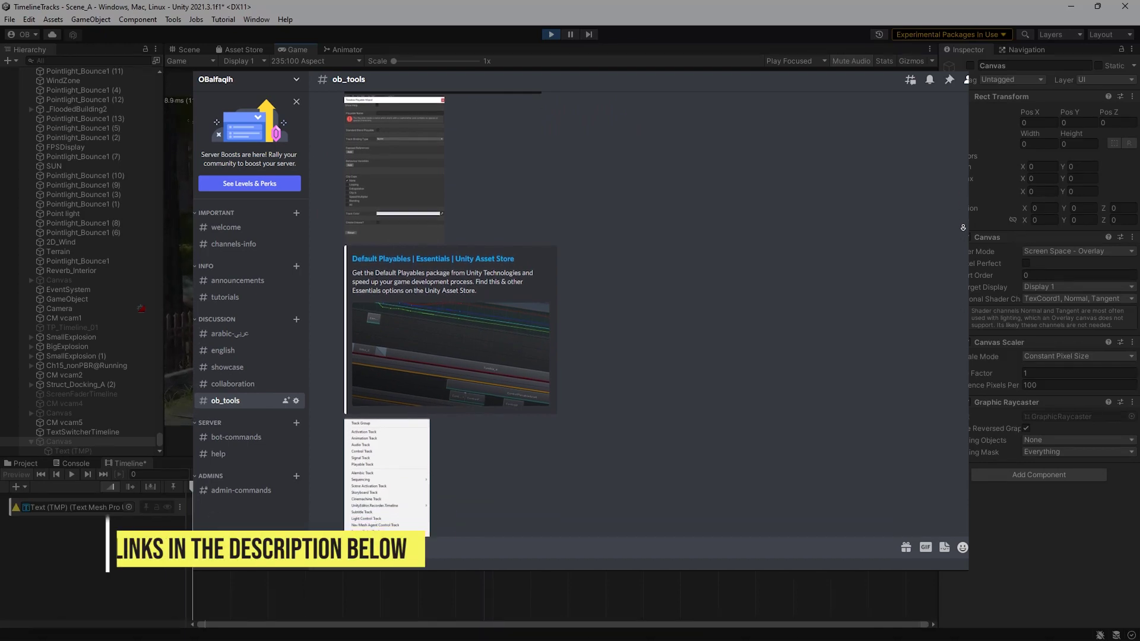
pyautogui.scroll(-2, 963, 228)
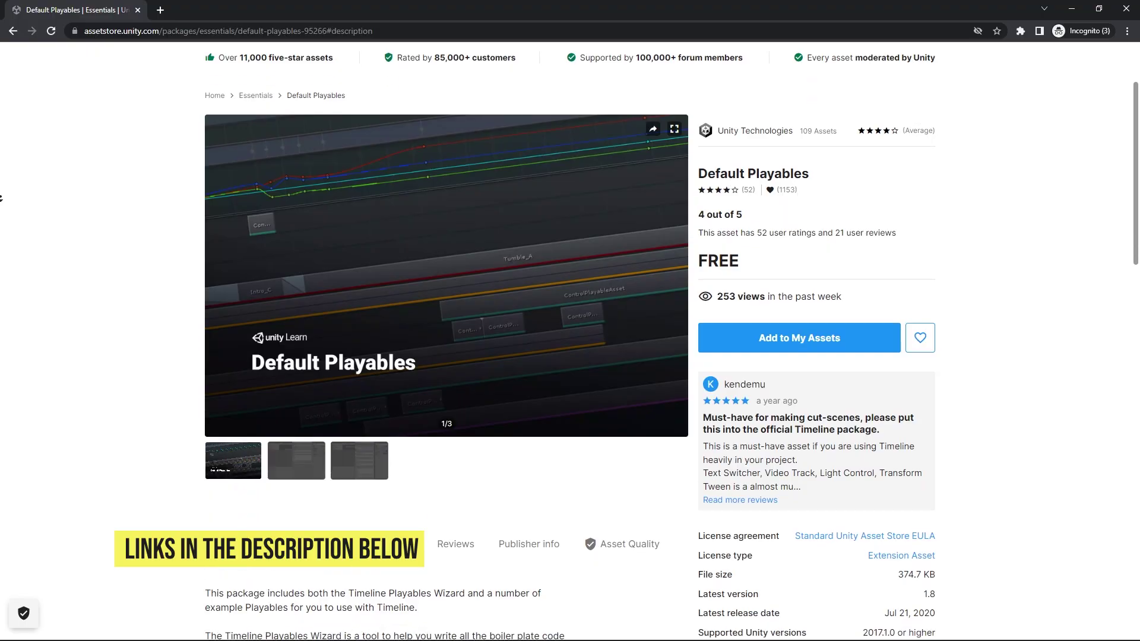
# Scroll through the Default Playables store page, then bring up Unity's Timeline track-type list again.
pyautogui.scroll(-2, 672, 346)
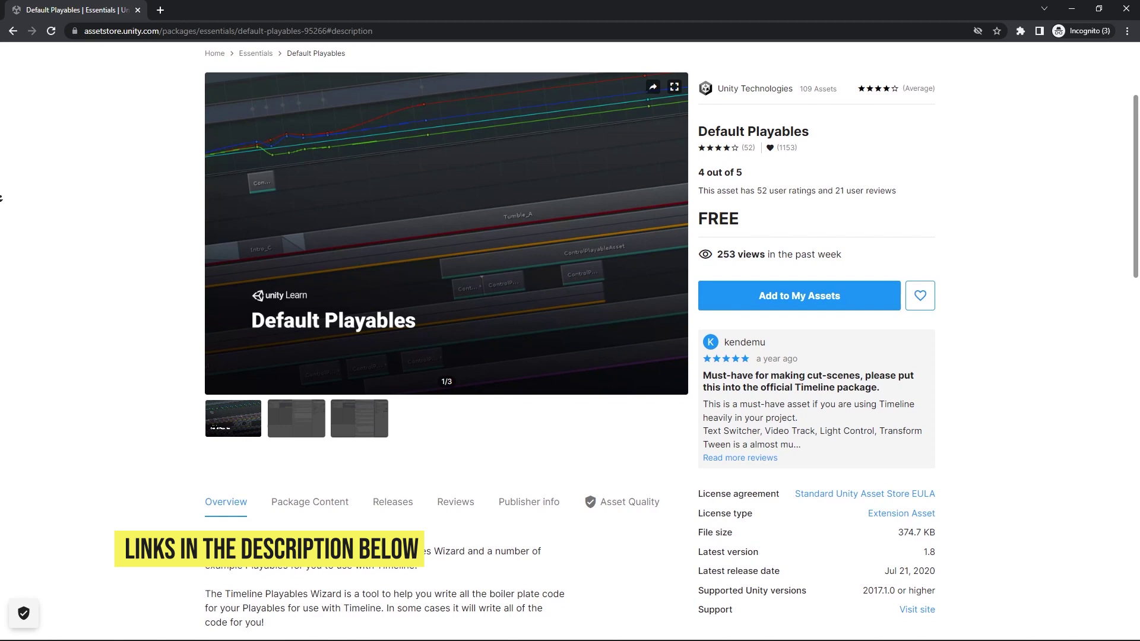
pyautogui.scroll(-3, 1, 197)
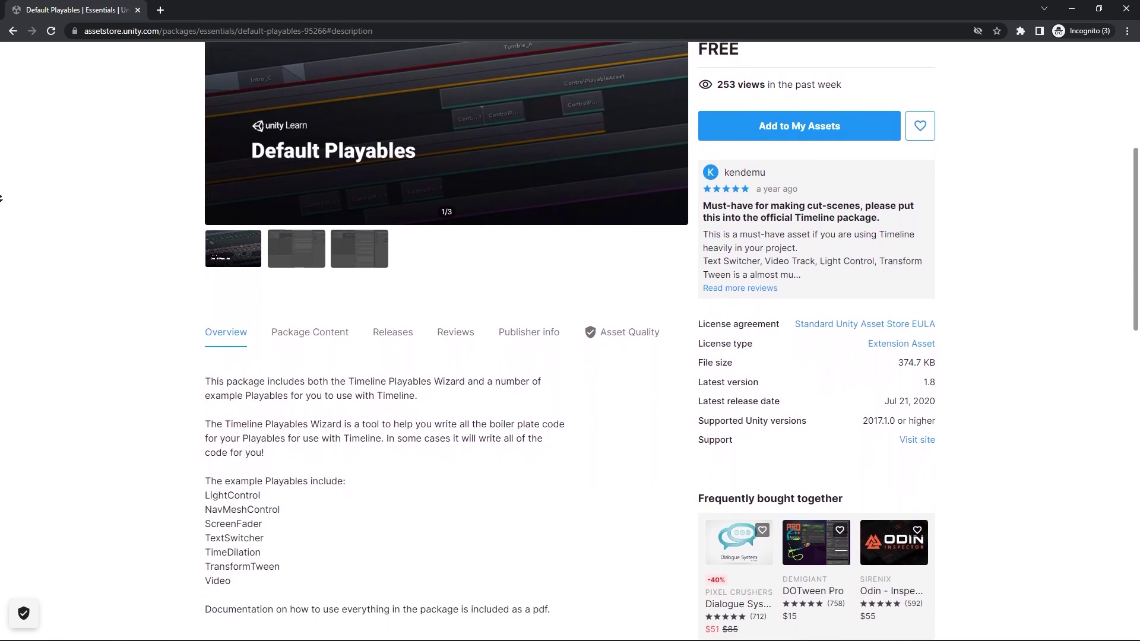
pyautogui.scroll(-3, 1, 198)
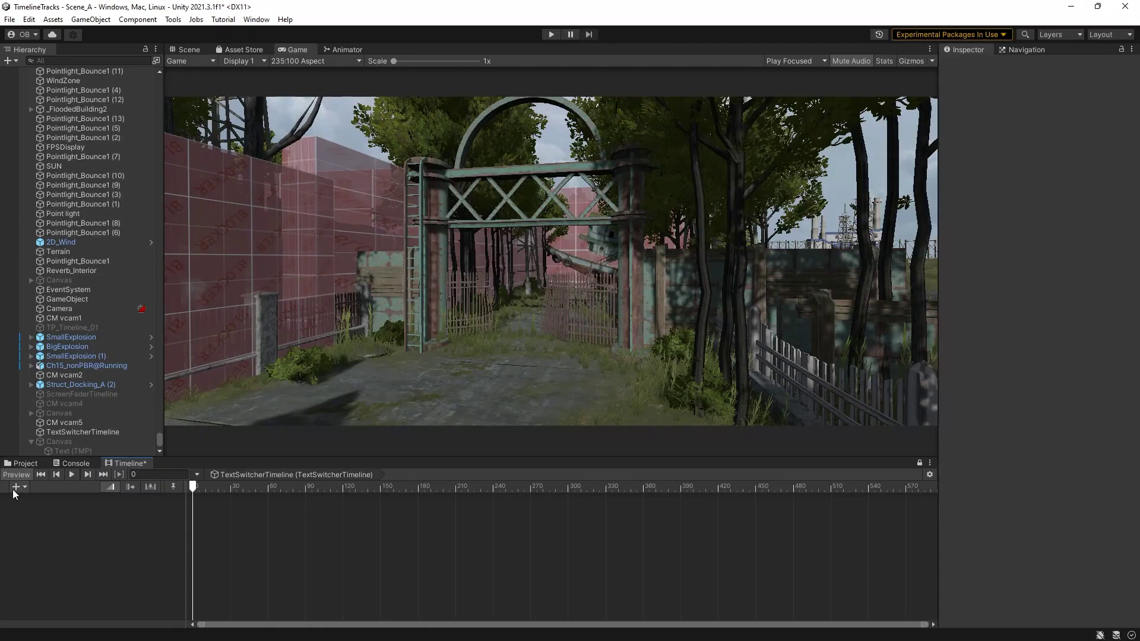
pyautogui.click(16, 487)
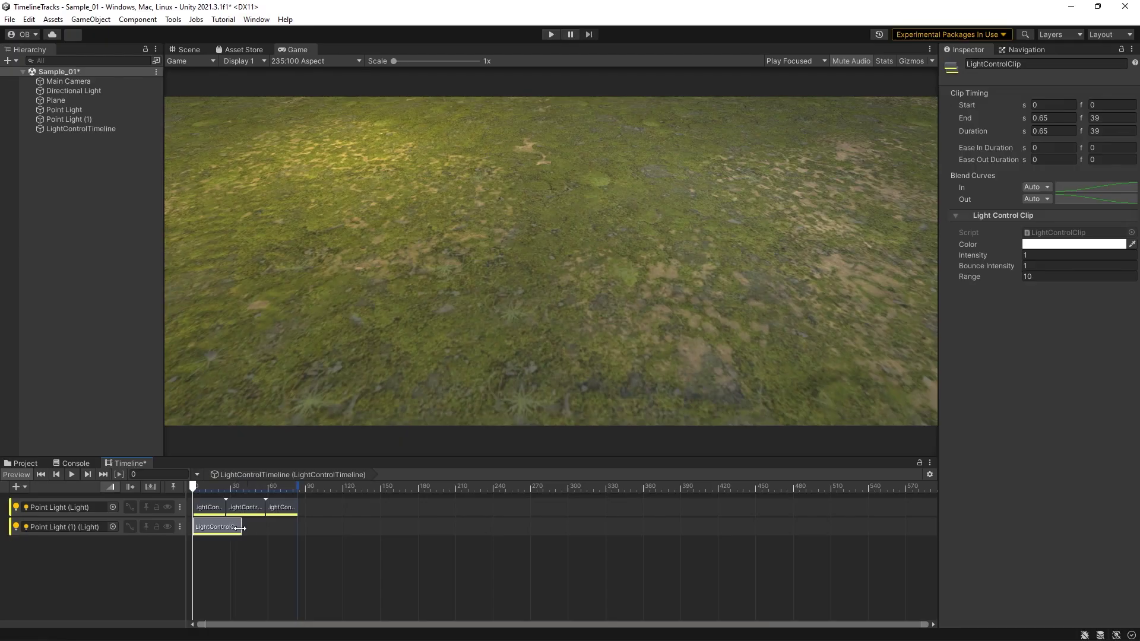
# Make the Point Light (1) light clip red (FF0000) and preview it along the timeline.
pyautogui.click(1046, 252)
pyautogui.moveTo(1088, 321); pyautogui.dragTo(1097, 308)
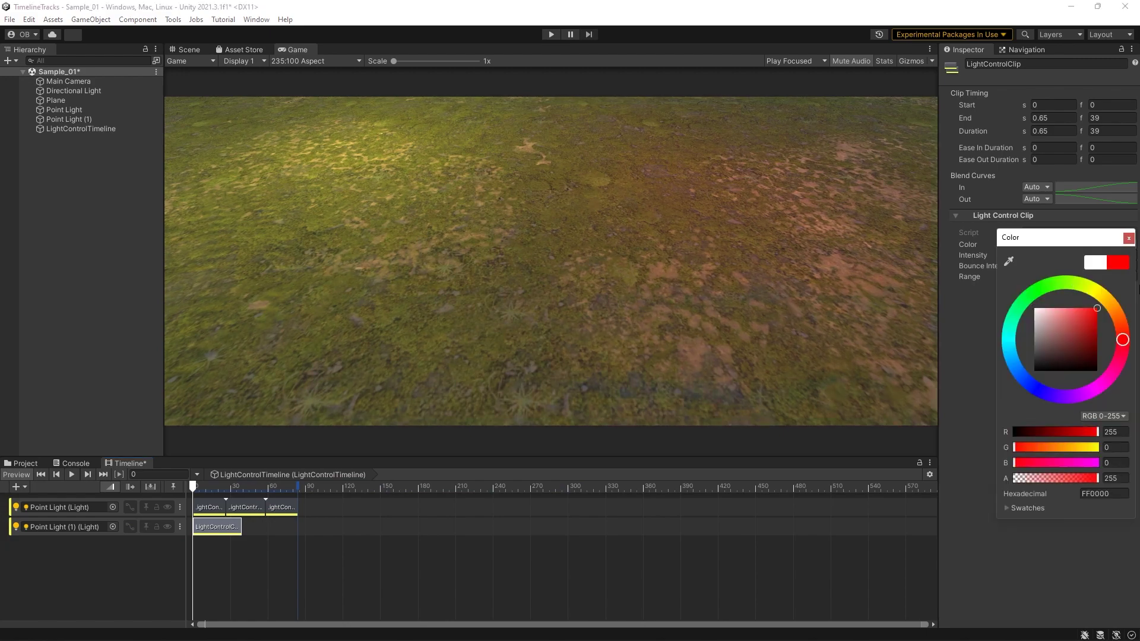
pyautogui.click(214, 529)
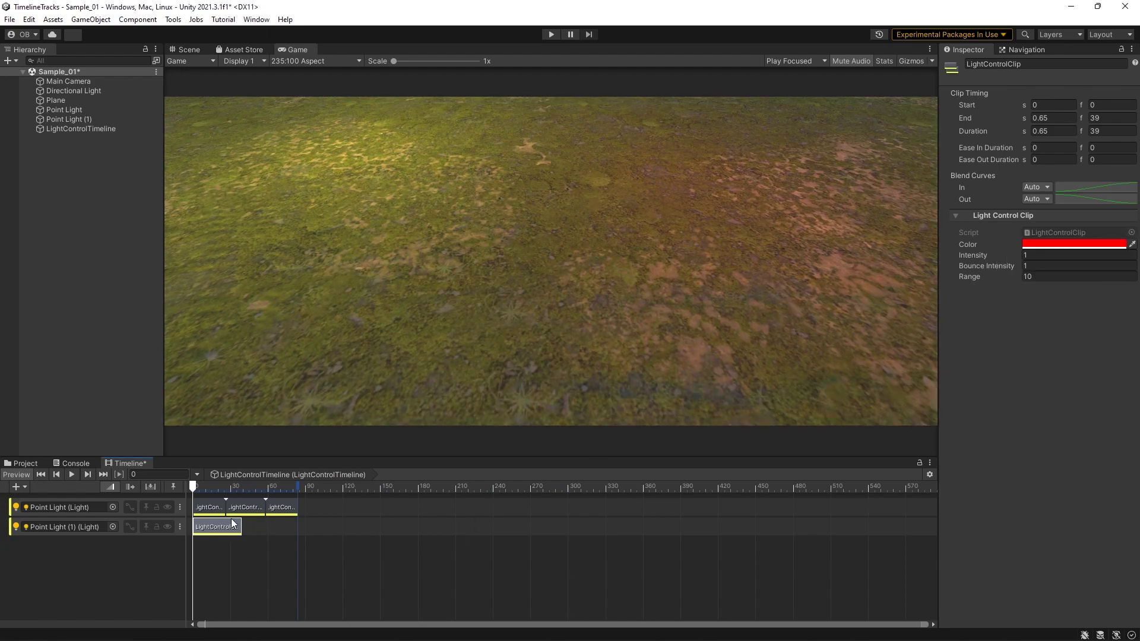
pyautogui.moveTo(233, 482); pyautogui.dragTo(277, 481)
# Duplicate the light clip, colour the copy cyan, and overlap it with the first to blend.
pyautogui.hotkey('ctrl', 'v')
pyautogui.moveTo(289, 528); pyautogui.dragTo(266, 527)
pyautogui.click(1054, 244)
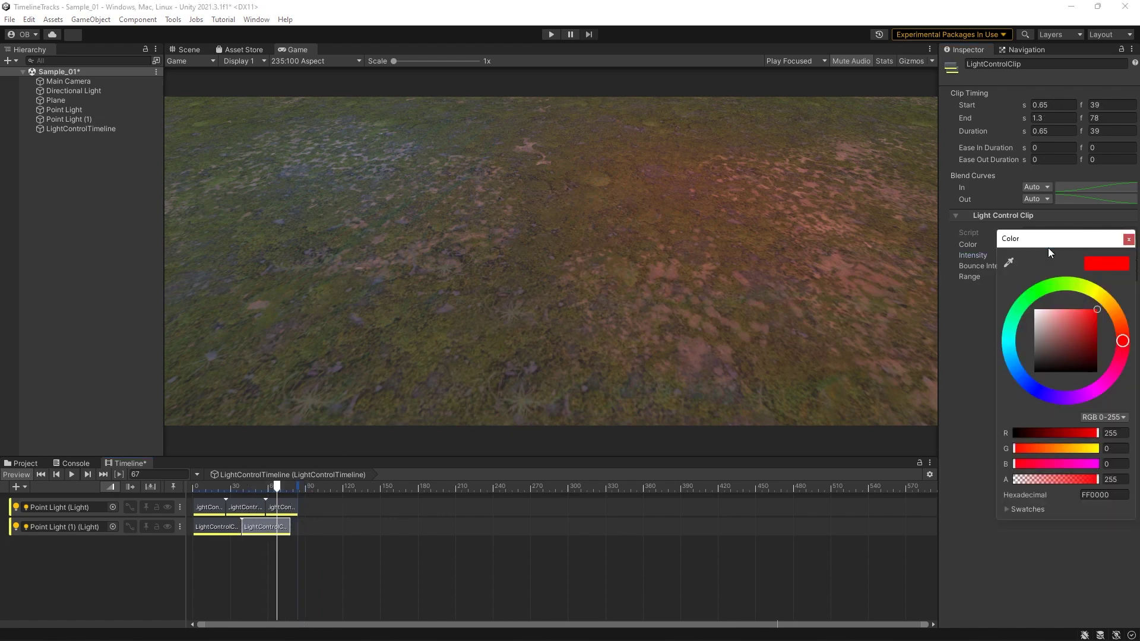
pyautogui.click(1011, 344)
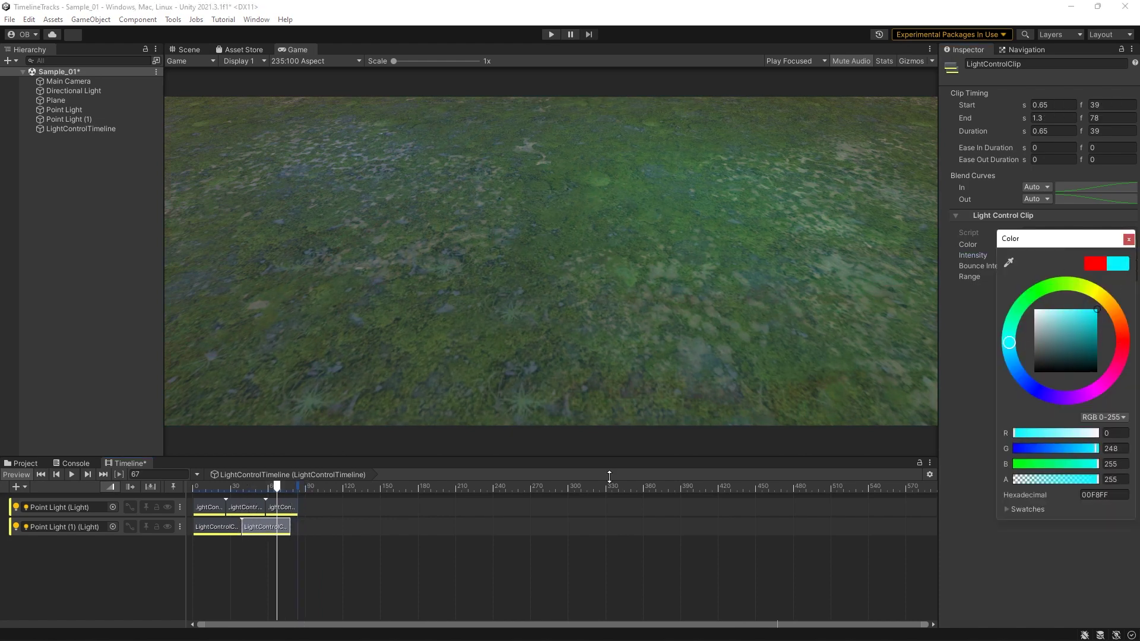
pyautogui.click(233, 482)
pyautogui.click(198, 486)
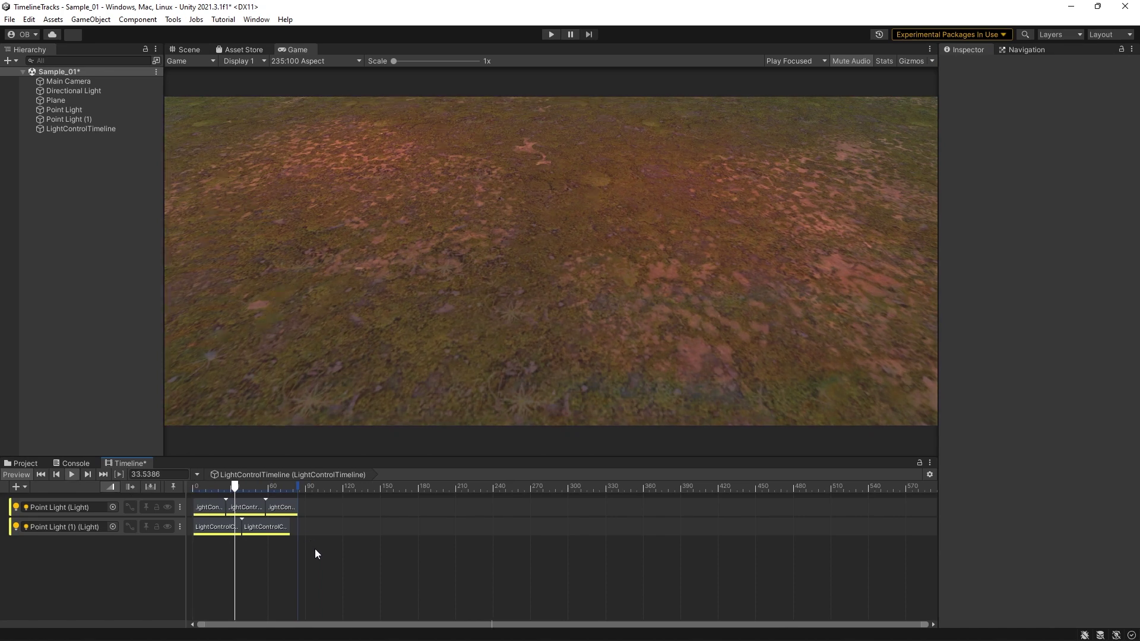
pyautogui.moveTo(271, 528); pyautogui.dragTo(260, 528)
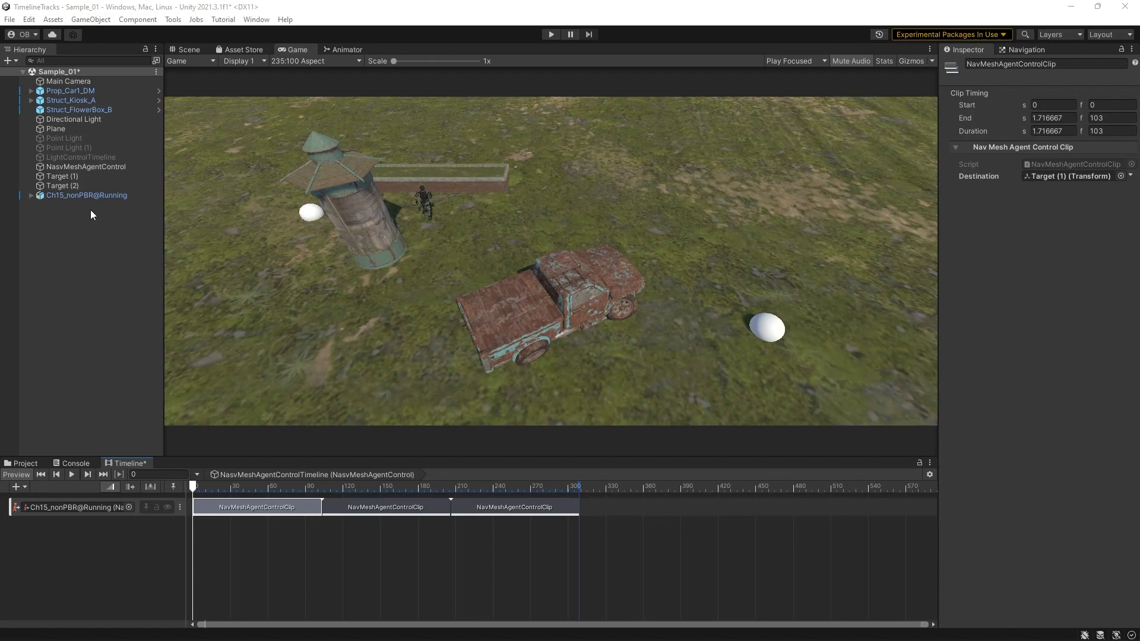
# Inspect the running character's NavMesh Agent Control clip destinations, then enter Play mode to watch it move.
pyautogui.click(91, 194)
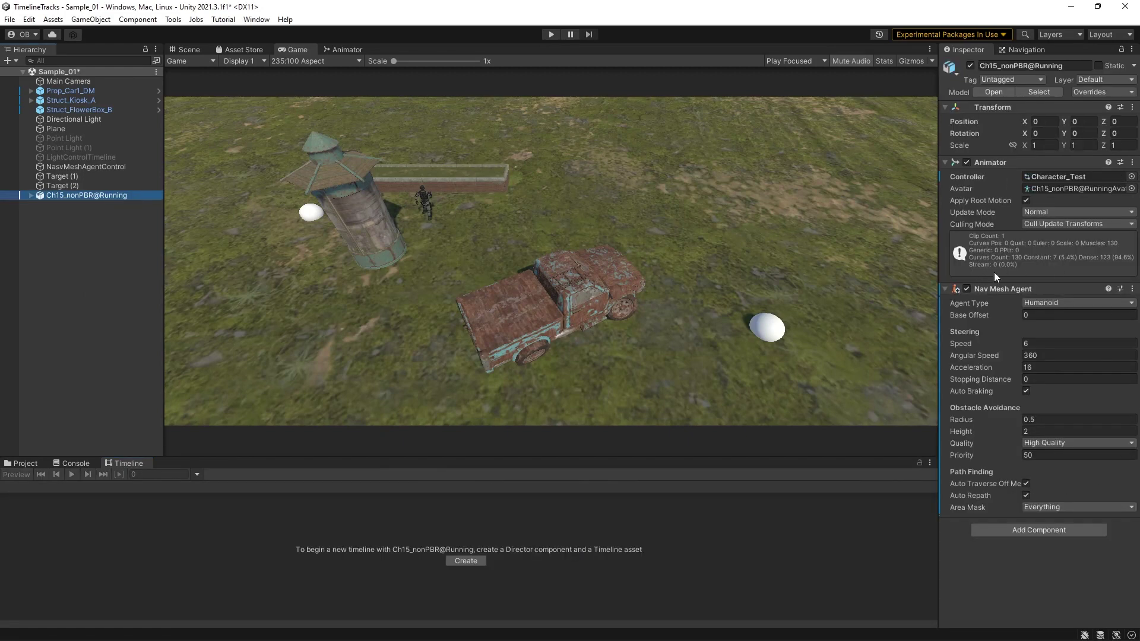
pyautogui.click(69, 165)
pyautogui.click(247, 507)
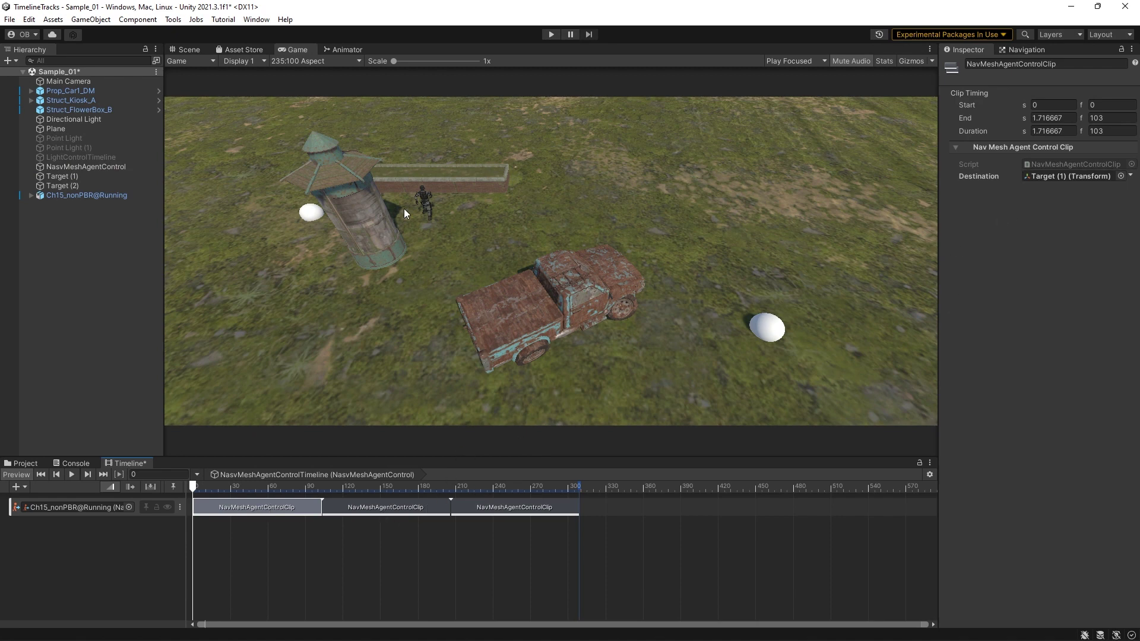
pyautogui.click(551, 34)
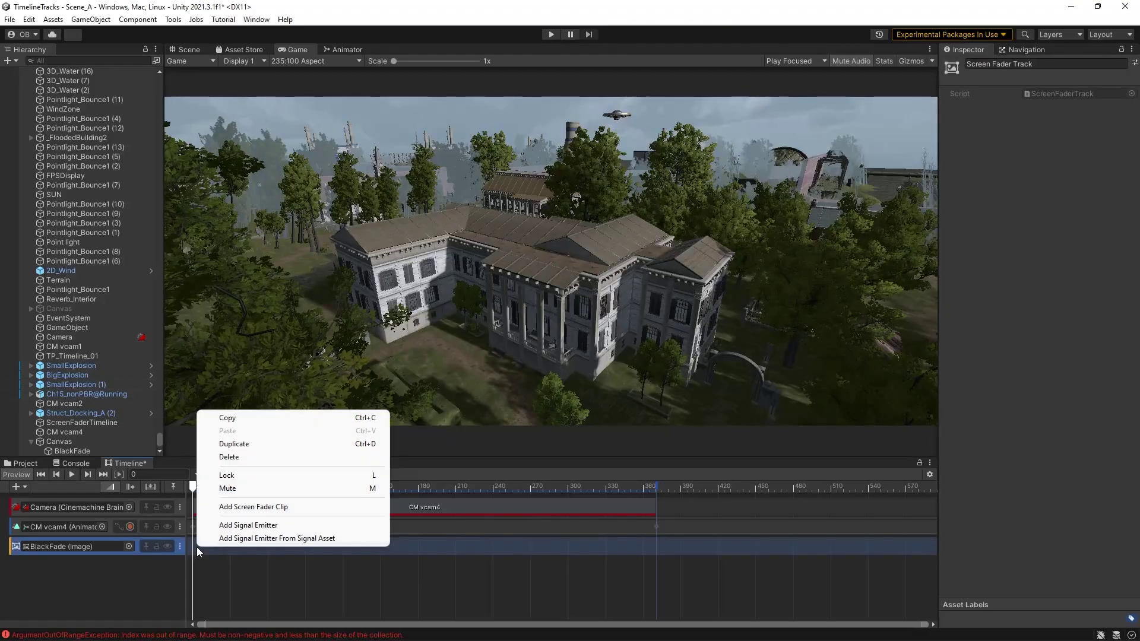
# Add a black Screen Fader clip to BlackFade, trim it to 60 frames, and give it an ease-out.
pyautogui.click(242, 507)
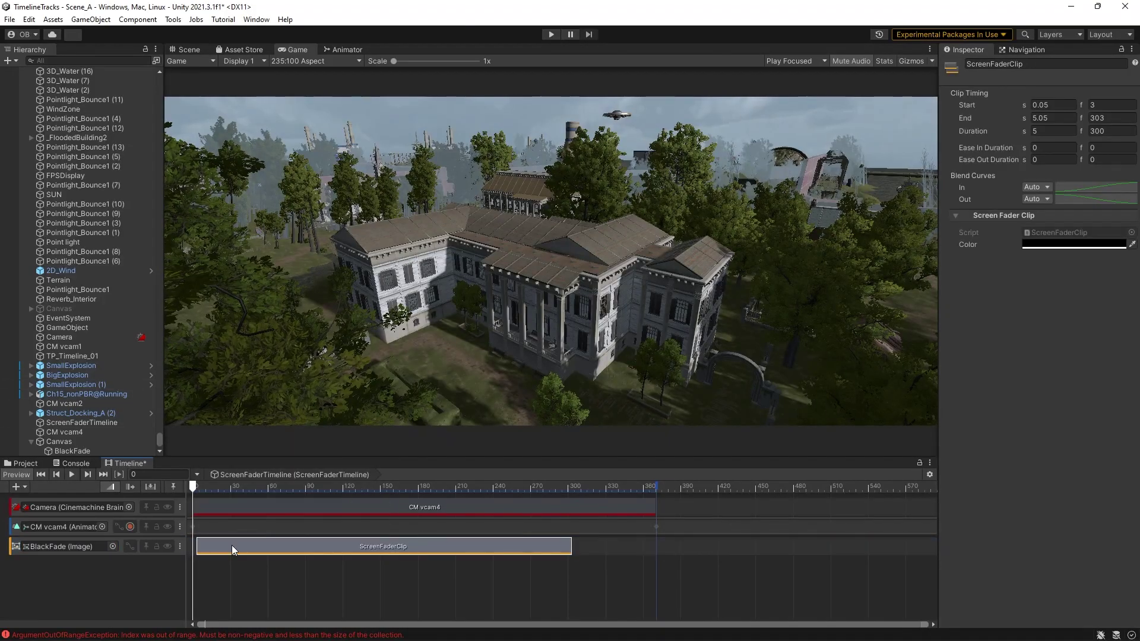
pyautogui.moveTo(547, 551); pyautogui.dragTo(263, 552)
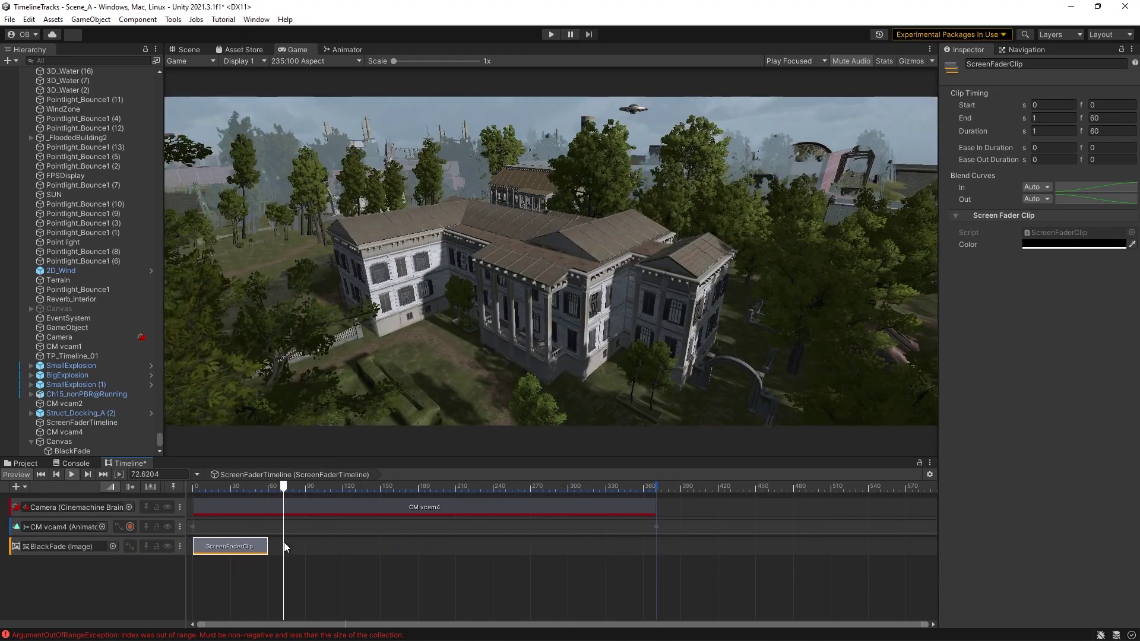
pyautogui.moveTo(283, 487); pyautogui.dragTo(193, 487)
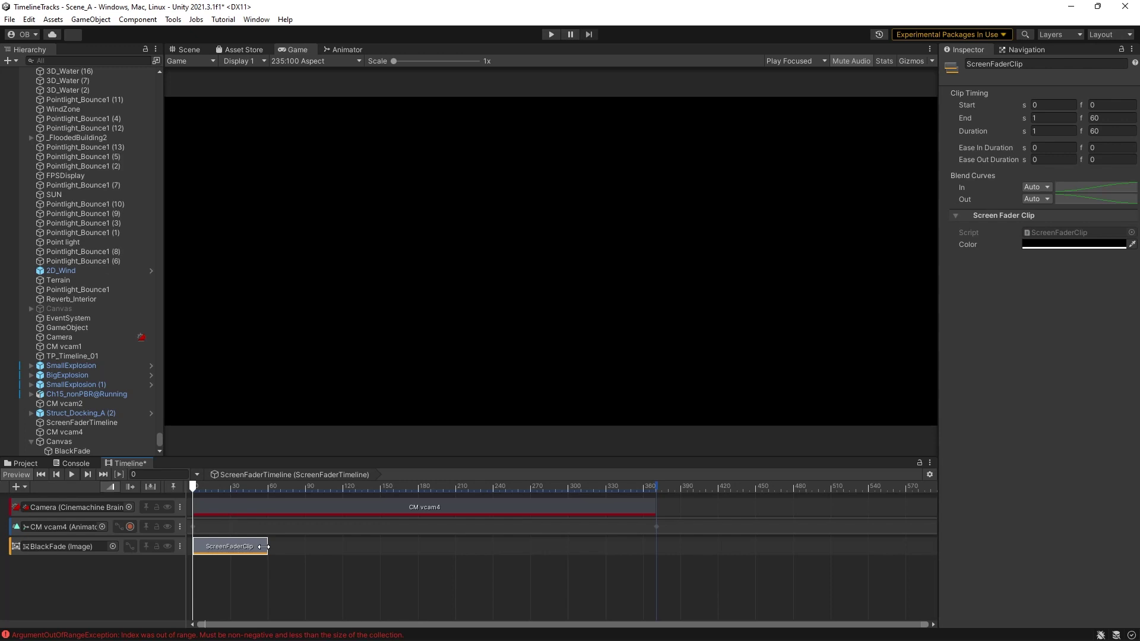
pyautogui.click(1058, 250)
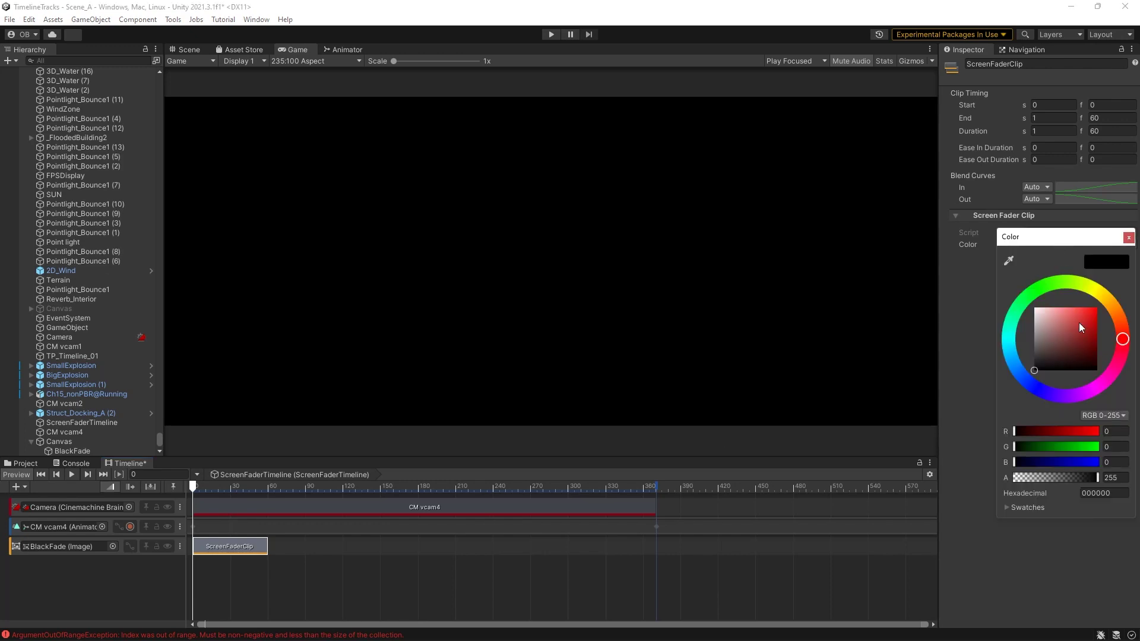
pyautogui.moveTo(1078, 323); pyautogui.dragTo(957, 450)
pyautogui.click(272, 553)
pyautogui.keyDown('ctrl'); pyautogui.moveTo(265, 546); pyautogui.dragTo(209, 546); pyautogui.keyUp('ctrl')
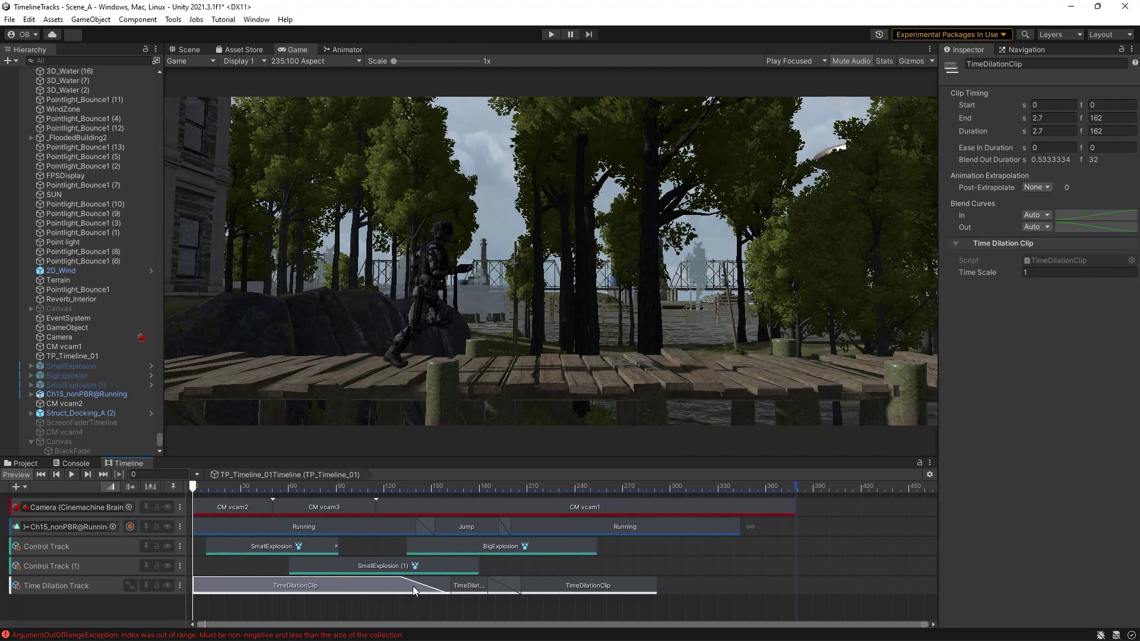
# Inspect the middle and third TimeDilationClips, then preview the slow-motion explosion jump.
pyautogui.click(472, 583)
pyautogui.click(525, 582)
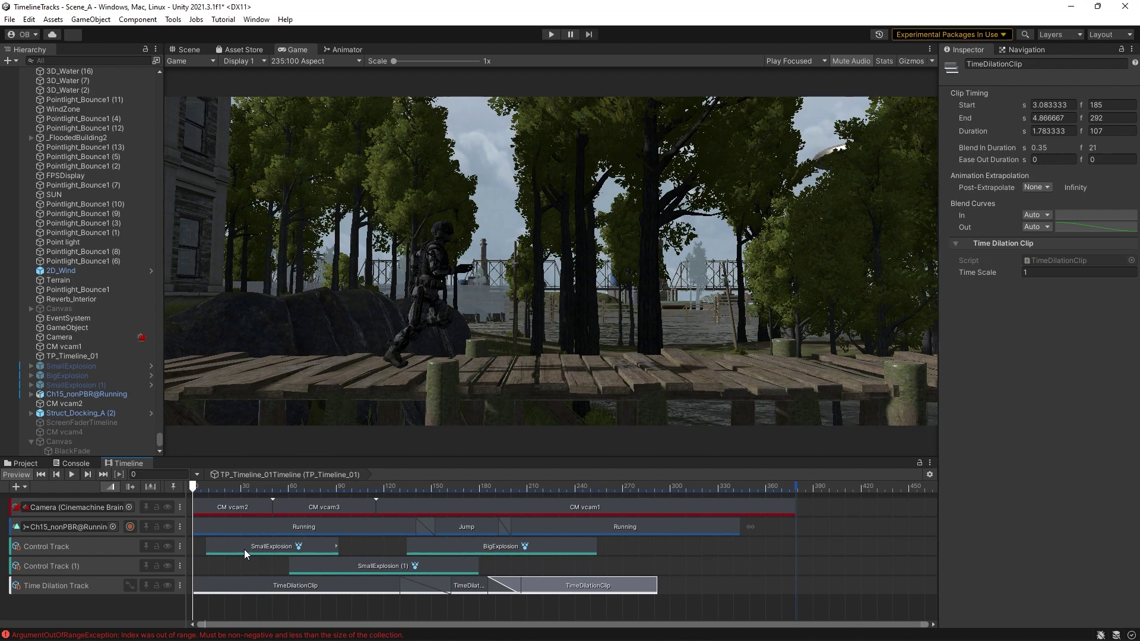
pyautogui.press('space')
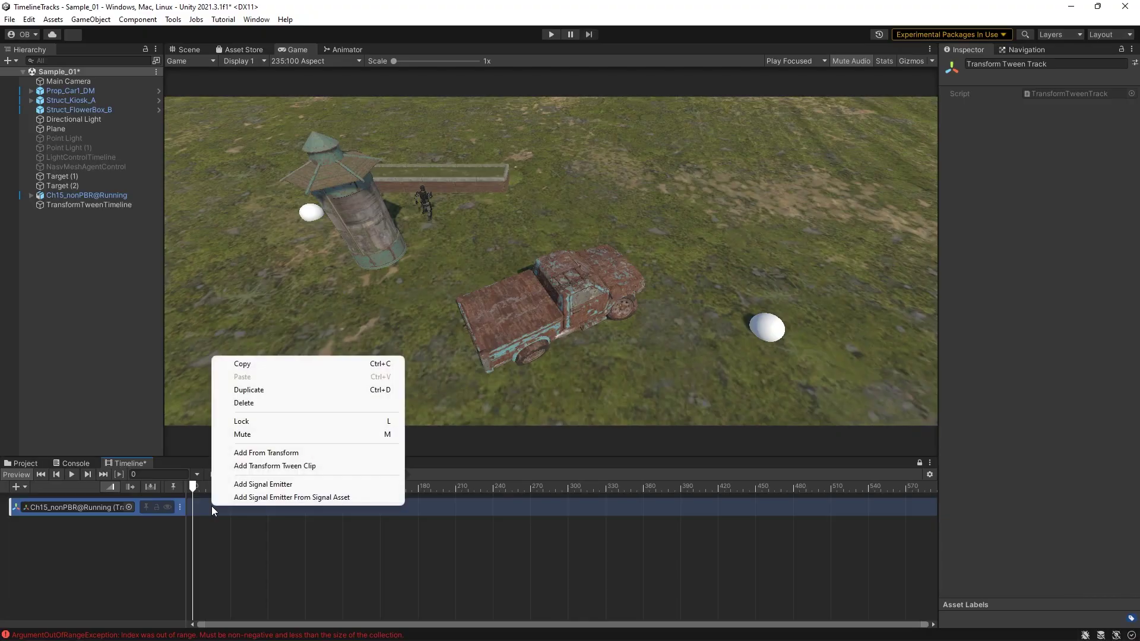
# Add a Transform Tween clip at frame 0 on the character track, starting from Target (1).
pyautogui.click(303, 466)
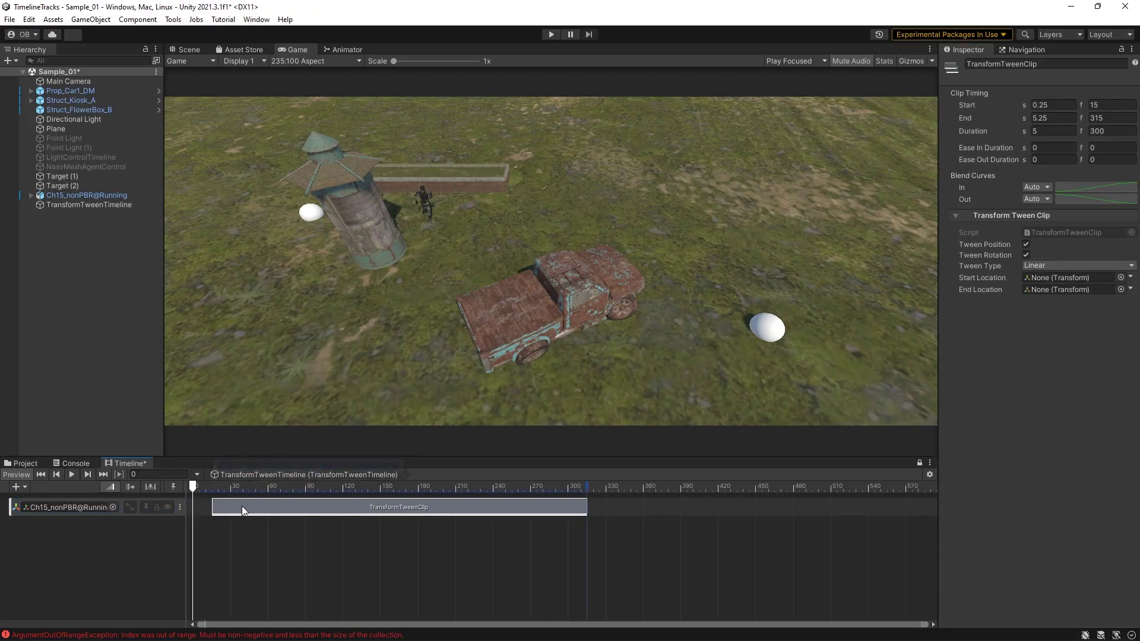
pyautogui.moveTo(241, 506); pyautogui.dragTo(223, 511)
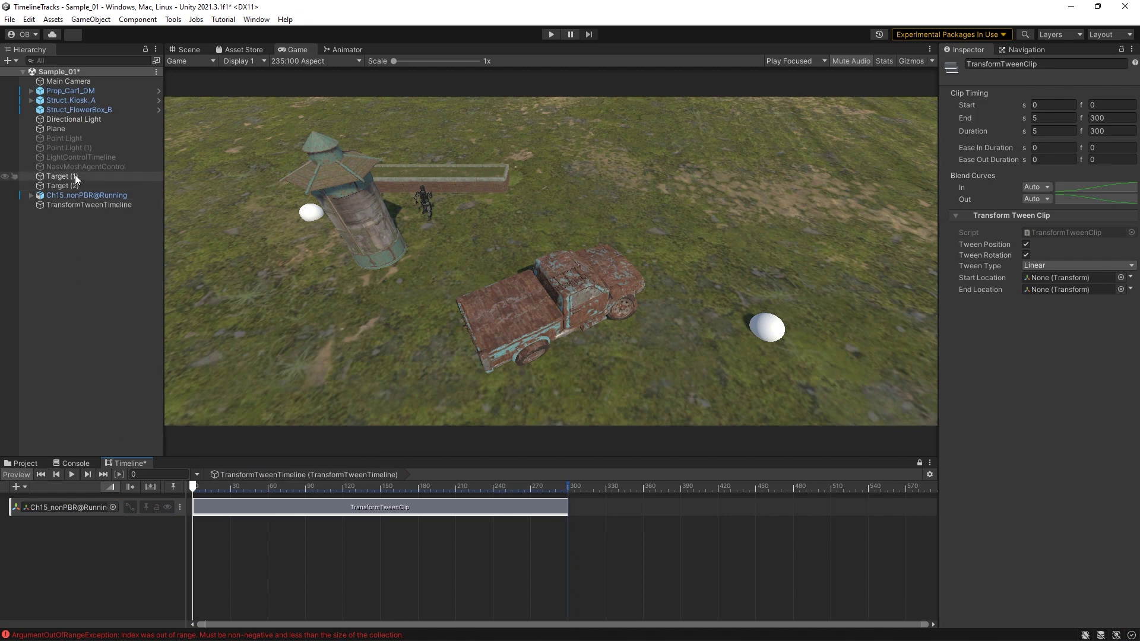
pyautogui.moveTo(75, 176); pyautogui.dragTo(1050, 288)
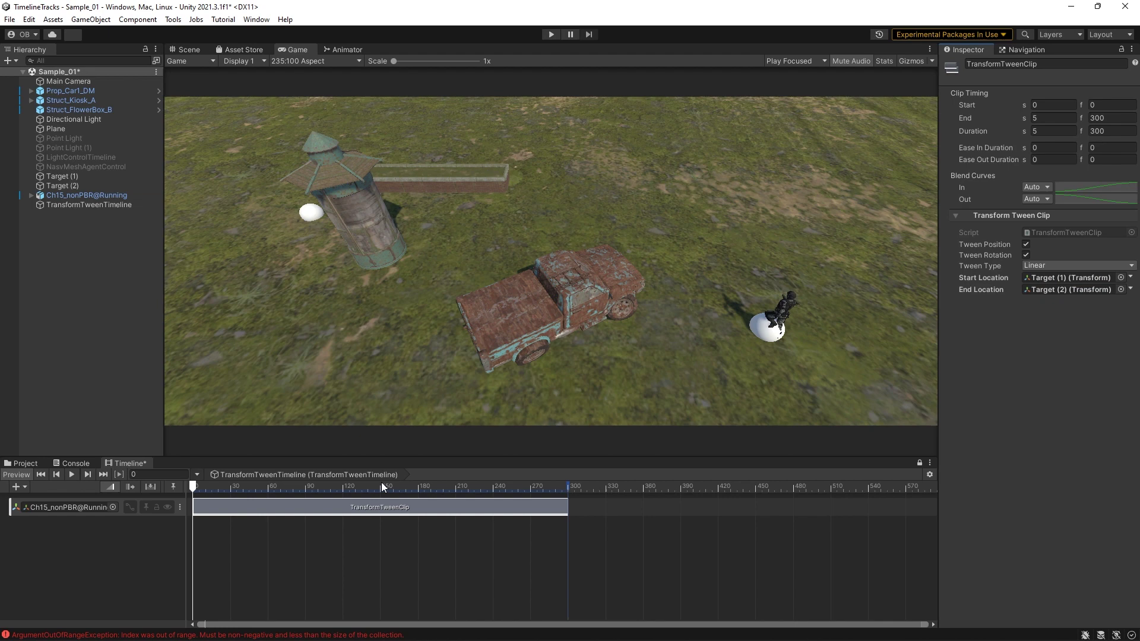
# Trim the tween clip to about 65 frames and preview, then lengthen it to frame 260 and preview.
pyautogui.moveTo(561, 501); pyautogui.dragTo(277, 518)
pyautogui.click(327, 569)
pyautogui.press('space')
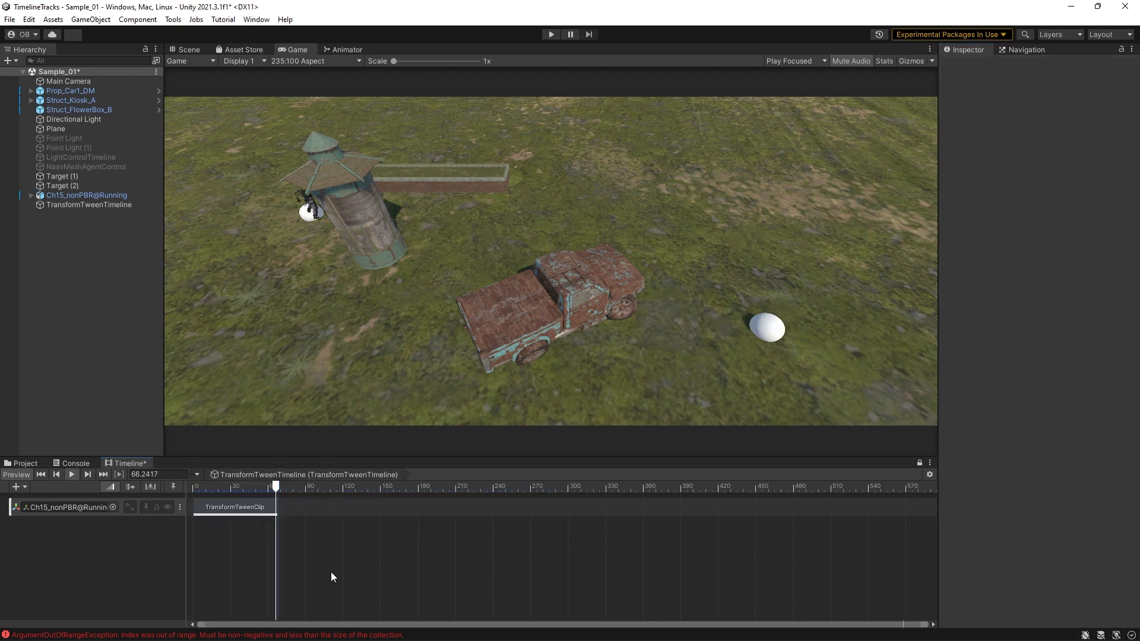
pyautogui.moveTo(275, 512); pyautogui.dragTo(521, 513)
pyautogui.press('space')
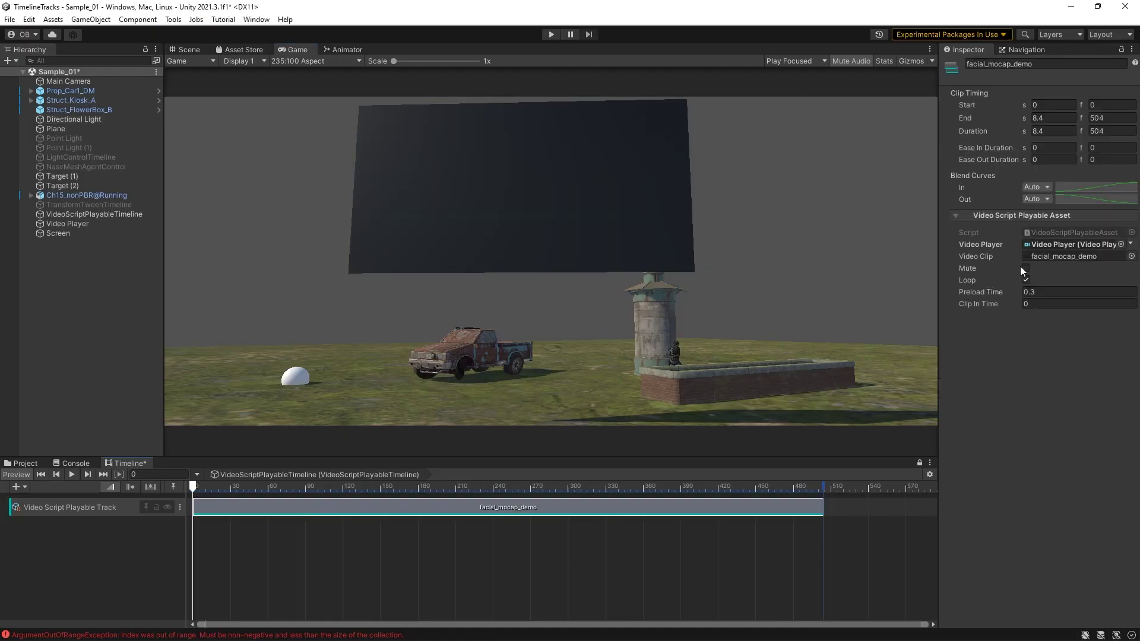
# Deselect the facial_mocap_demo clip and play the timeline so the video appears on the screen.
pyautogui.click(229, 533)
pyautogui.press('space')
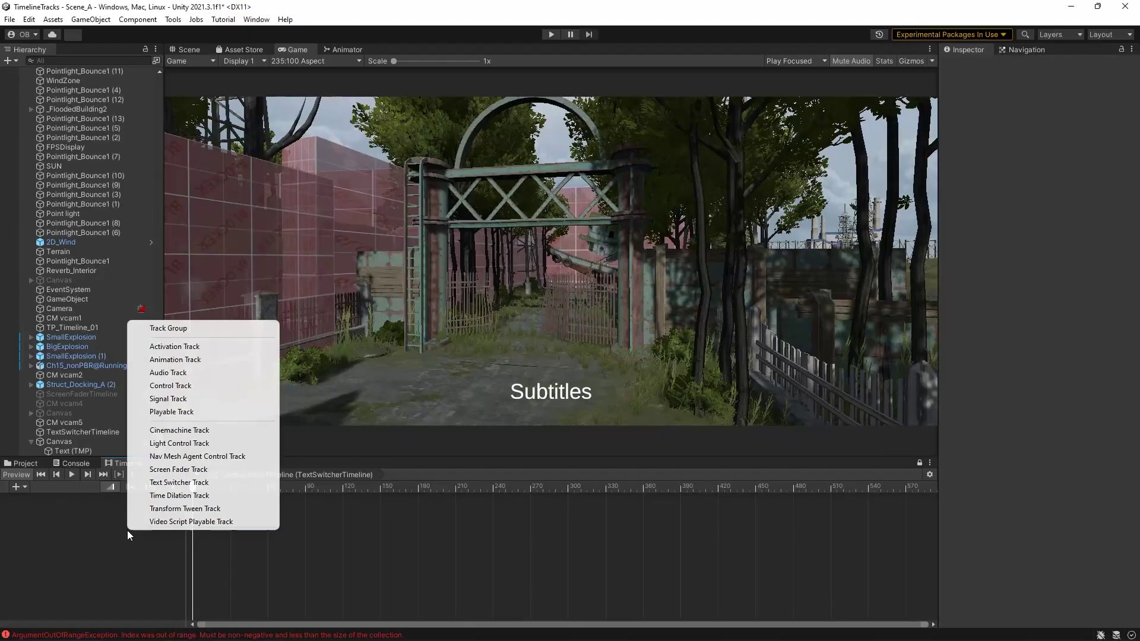
# Add a Text Switcher Track, browse the Hierarchy create menu, and view TimelineDialogueTMPro's GitHub download options.
pyautogui.click(162, 482)
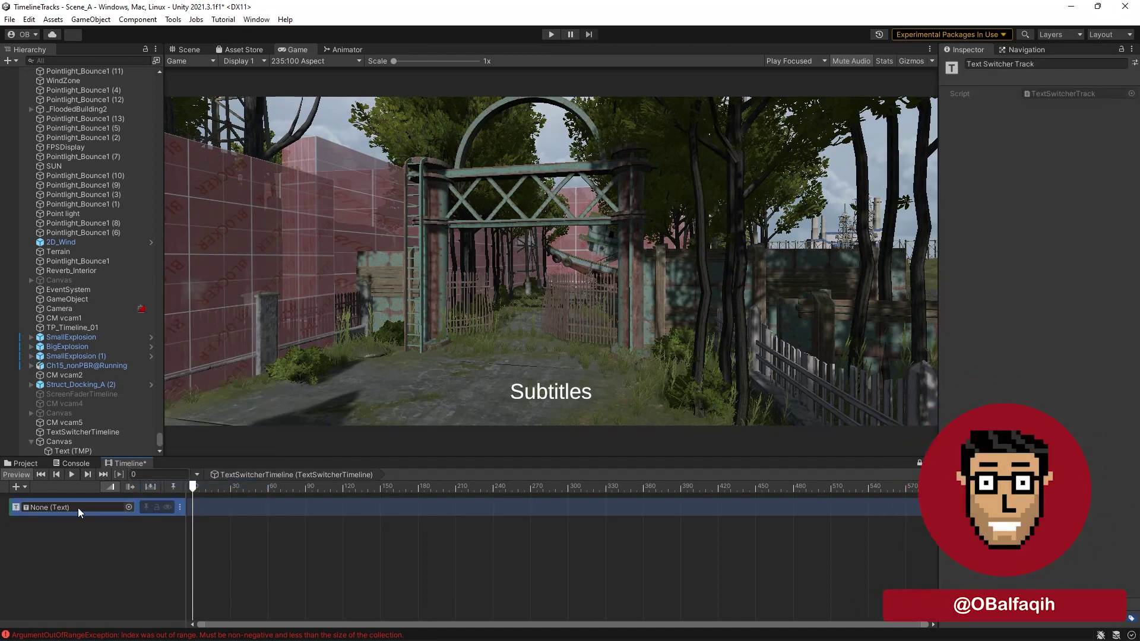
pyautogui.click(10, 61)
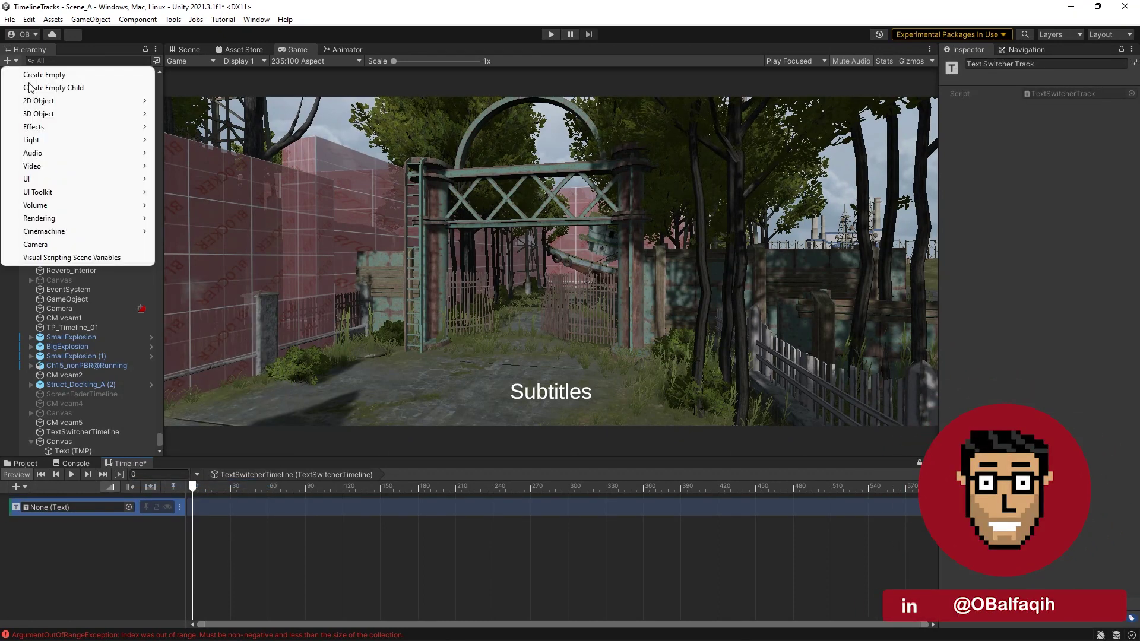
pyautogui.moveTo(63, 178)
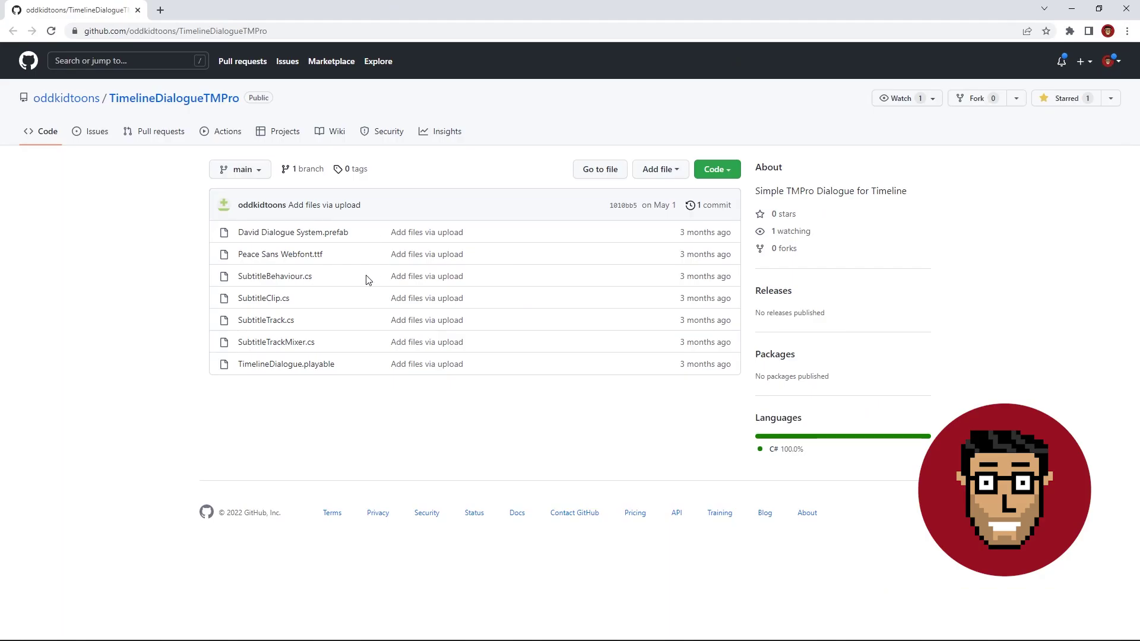
pyautogui.click(736, 173)
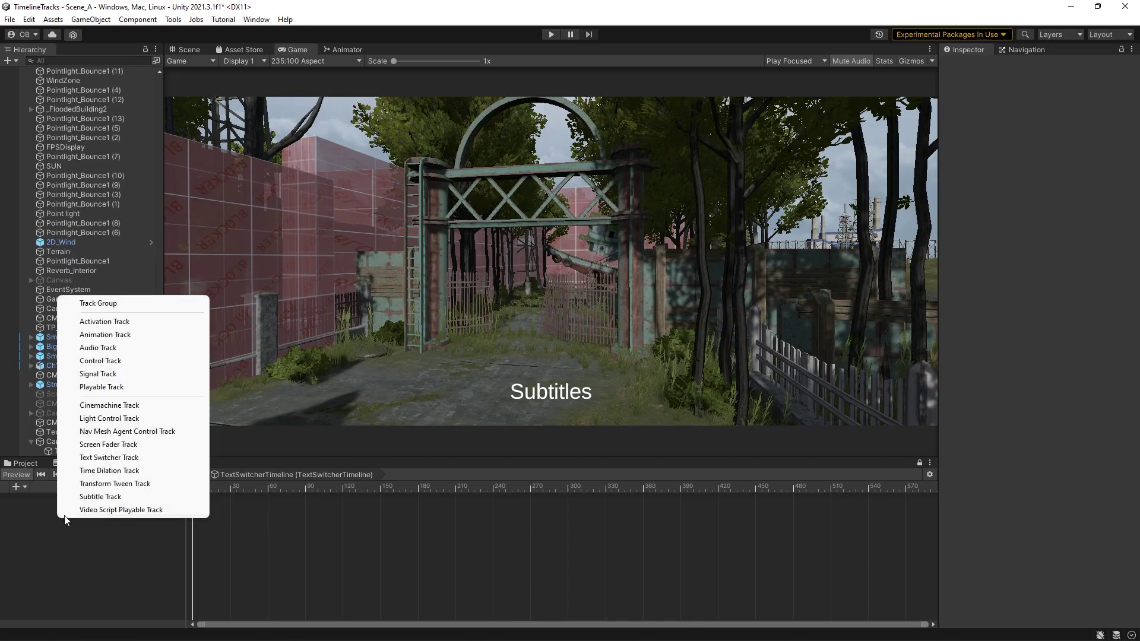
# Add a Subtitle Track bound to Text (TMP), extend its last clip to frame 233 with an ease-out, and preview.
pyautogui.click(95, 501)
pyautogui.moveTo(86, 455); pyautogui.dragTo(71, 507)
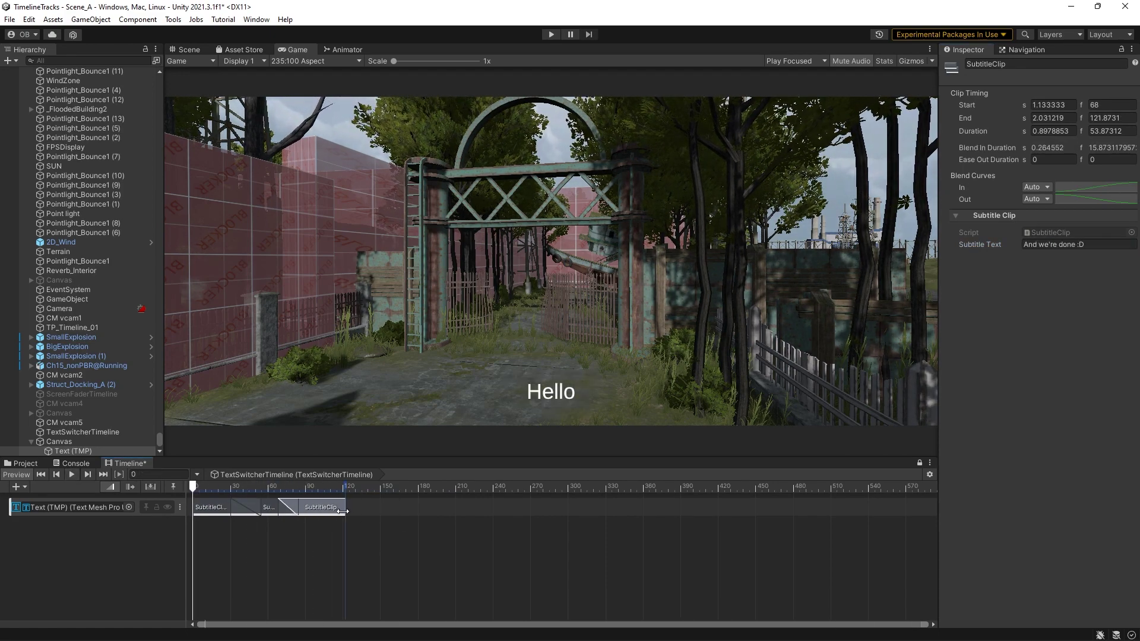
pyautogui.moveTo(343, 511); pyautogui.dragTo(438, 507)
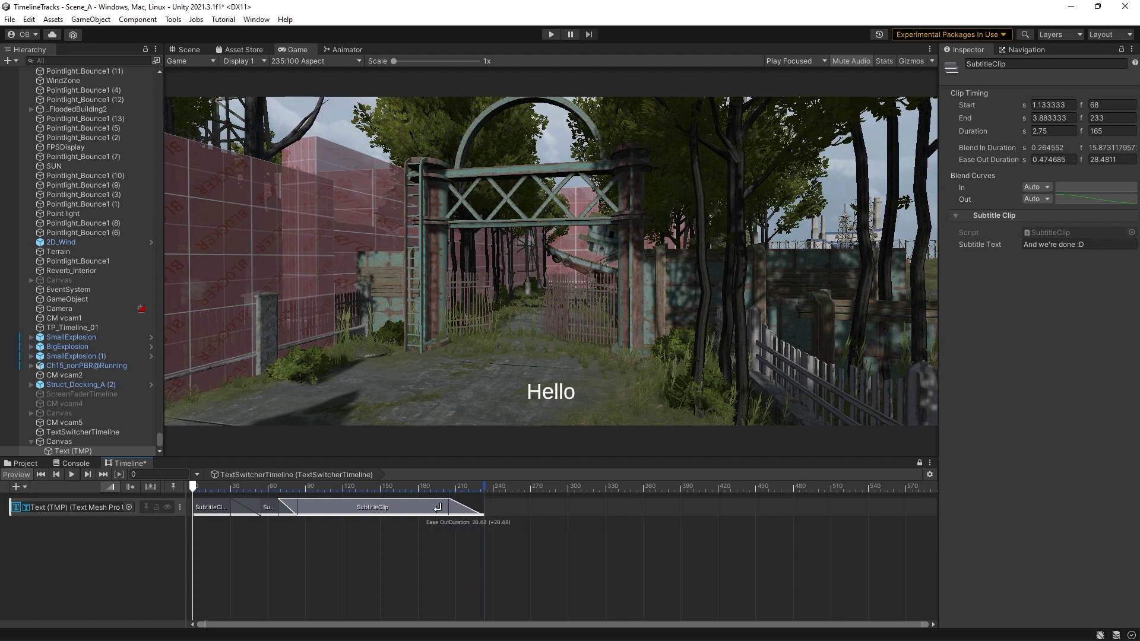
pyautogui.keyDown('ctrl'); pyautogui.moveTo(354, 509); pyautogui.dragTo(349, 511); pyautogui.keyUp('ctrl')
pyautogui.press('space')
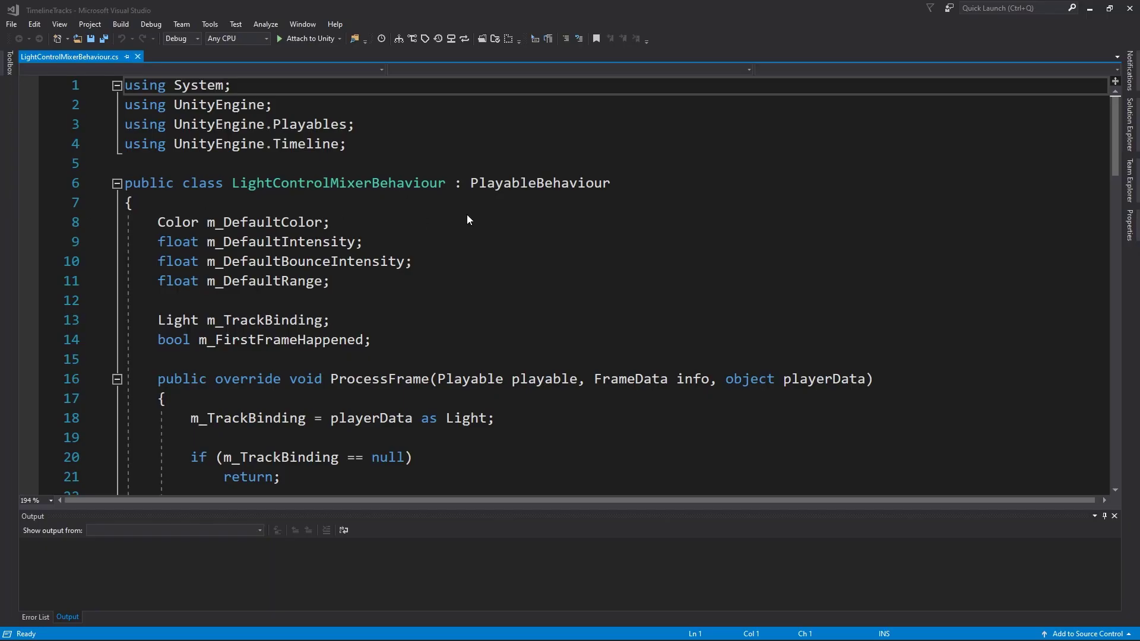
# Scroll through LightControlMixerBehaviour.cs down to OnPlayableDestroy, which restores the light's default color, intensity and range.
pyautogui.click(724, 205)
pyautogui.scroll(-11, 719, 207)
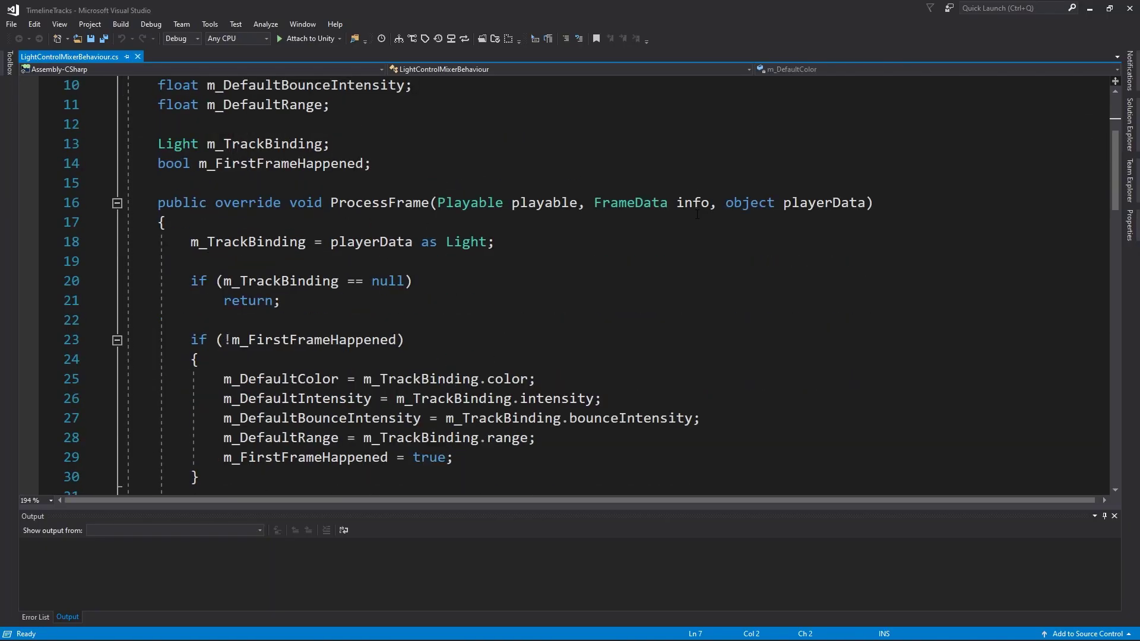
pyautogui.scroll(-10, 692, 223)
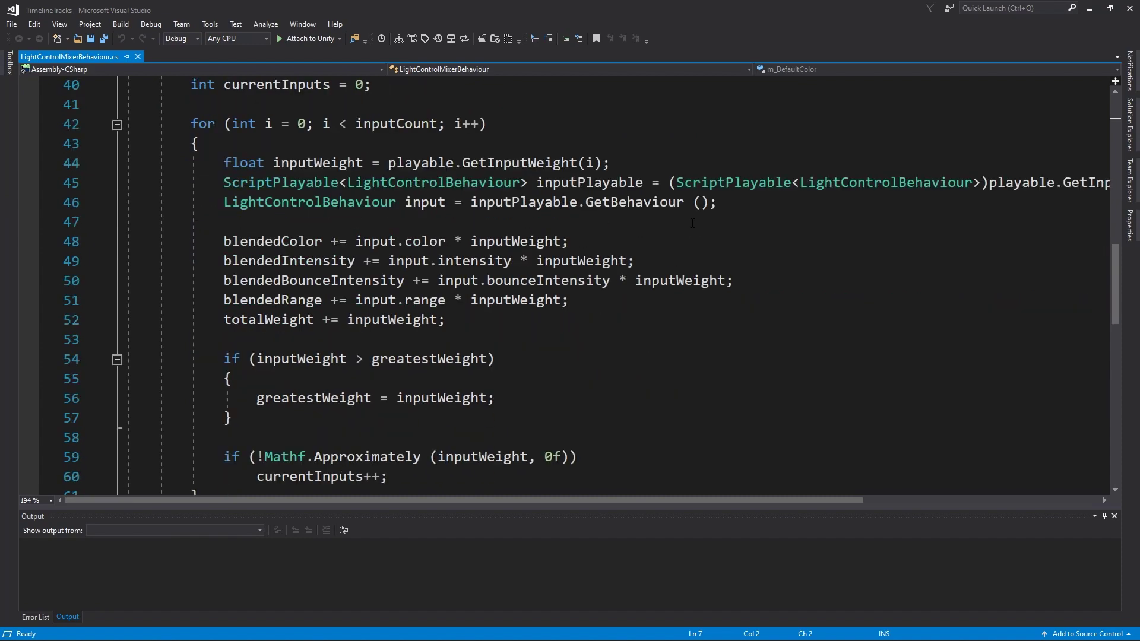
pyautogui.scroll(-1, 692, 223)
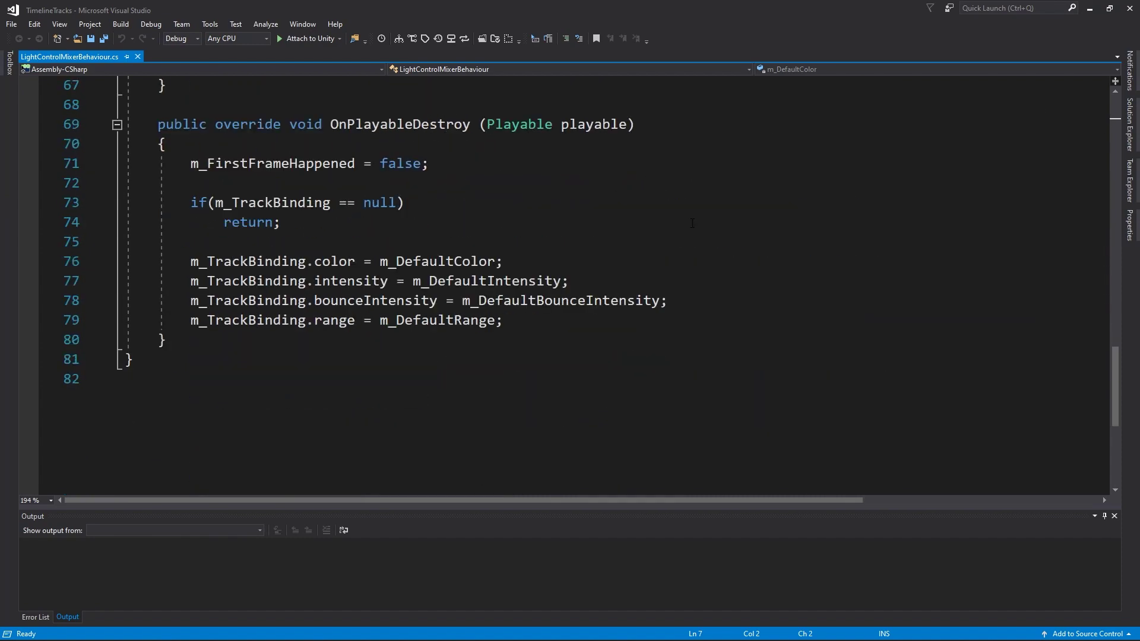